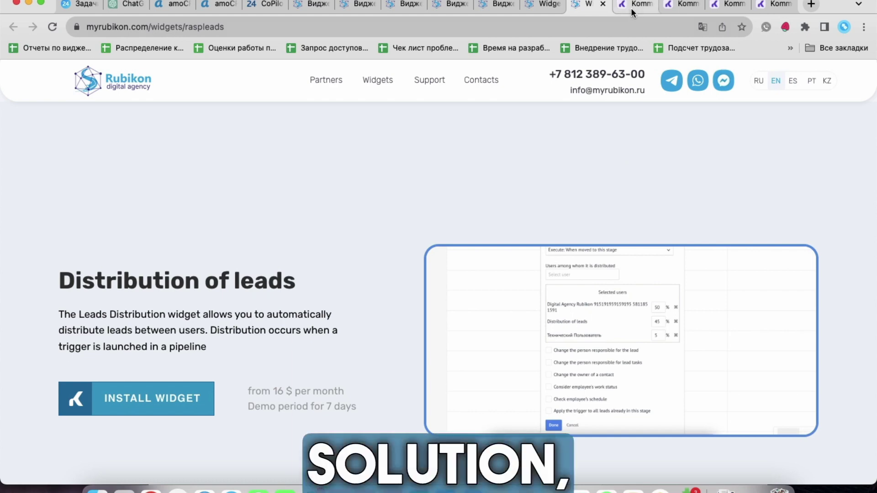
- Open the Kommo lead card and examine the feed entries recording the responsible user changes made by Distribution of leads
click(631, 7)
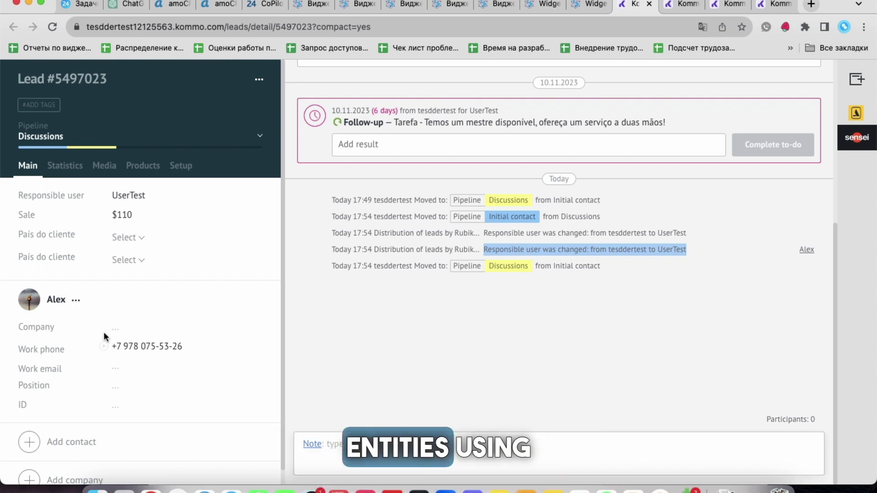
scroll(103, 337, down, 1)
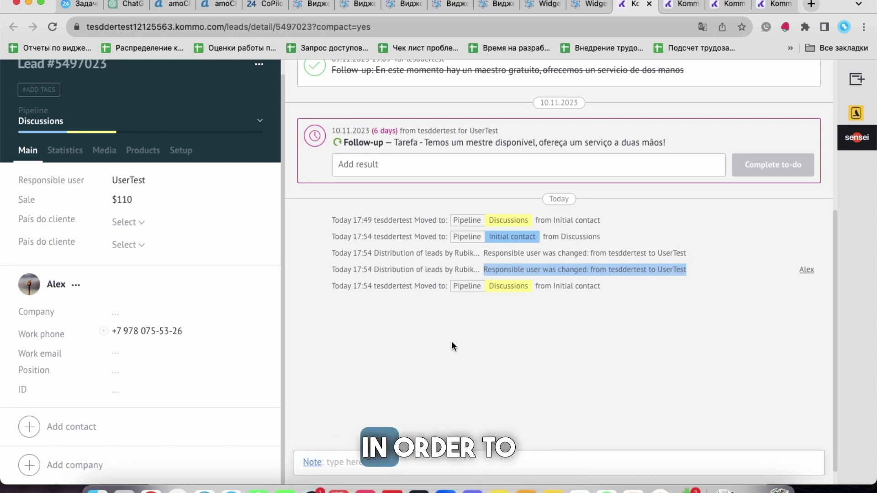
scroll(204, 281, up, 1)
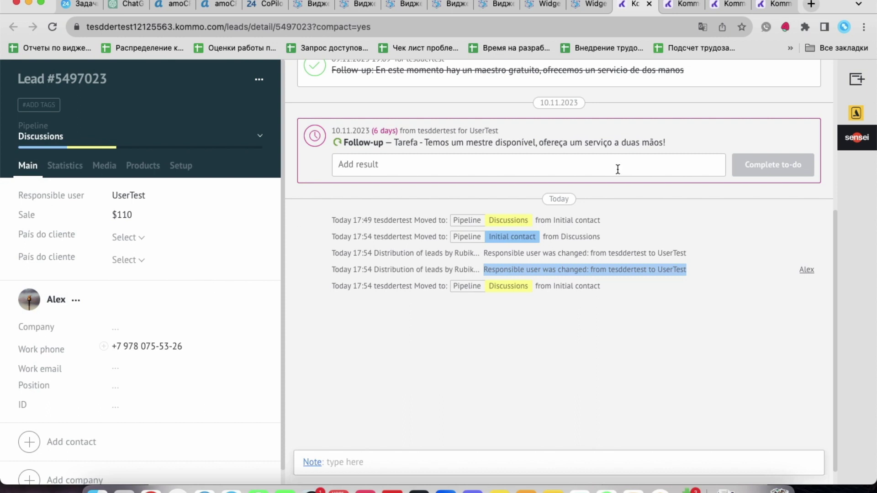
click(523, 273)
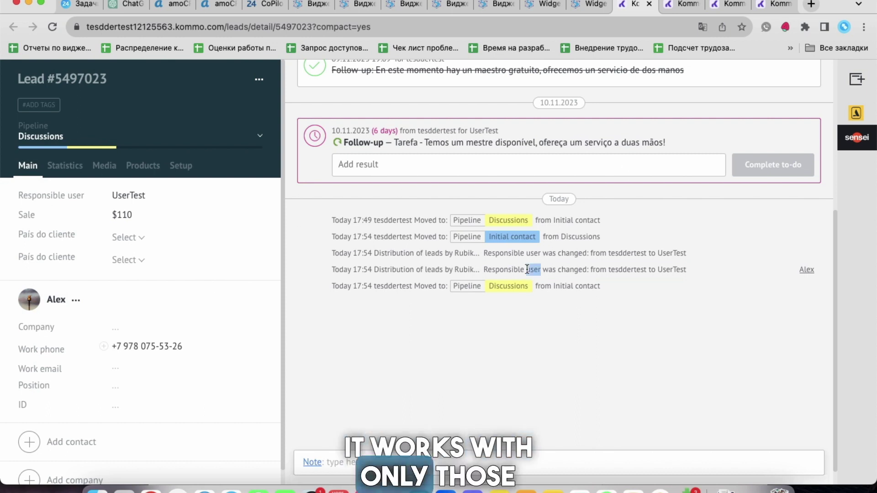
triple_click(585, 253)
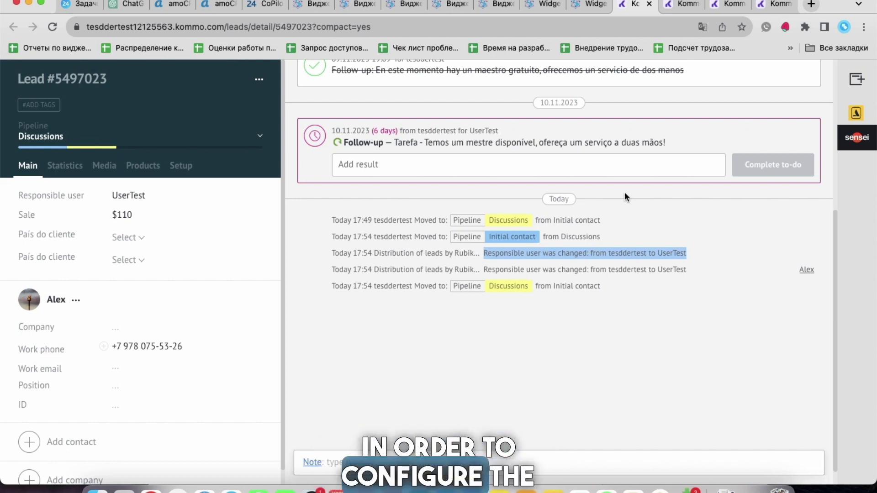
- Open the pipeline settings and review the Distribution of leads by Rubikon trigger in the Initial Contact stage
click(675, 8)
click(721, 2)
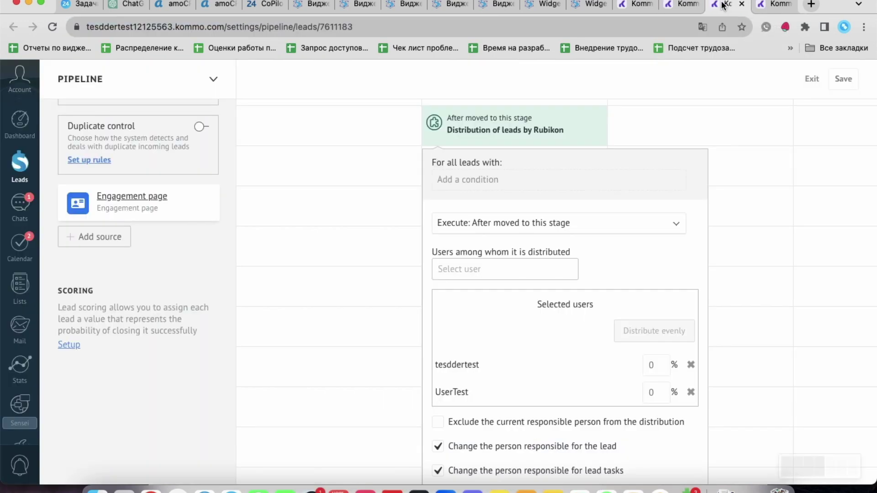
scroll(609, 293, up, 2)
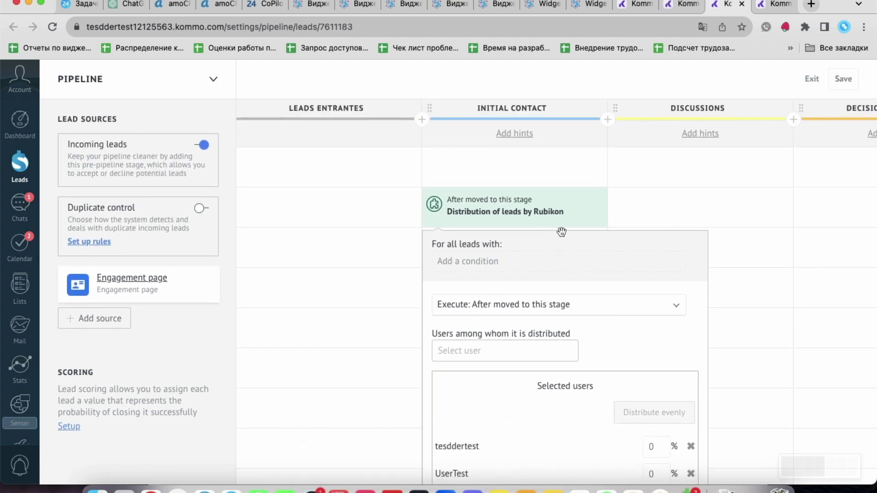
scroll(561, 232, down, 2)
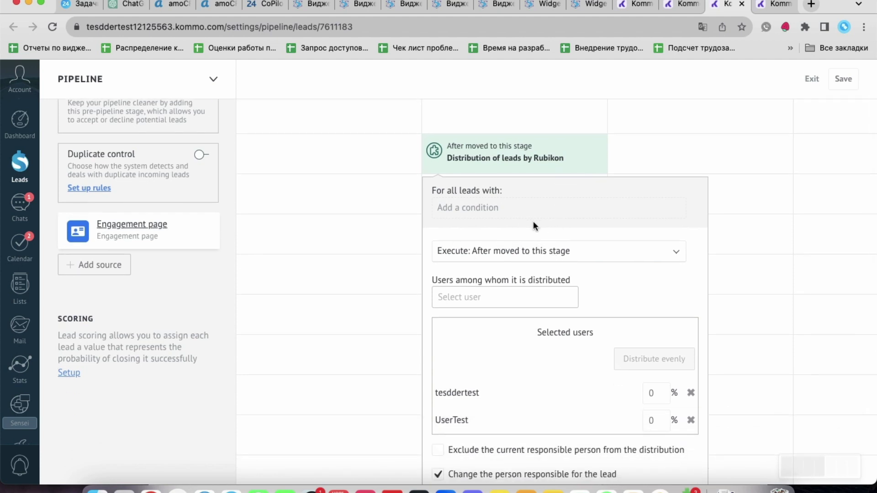
scroll(533, 221, down, 2)
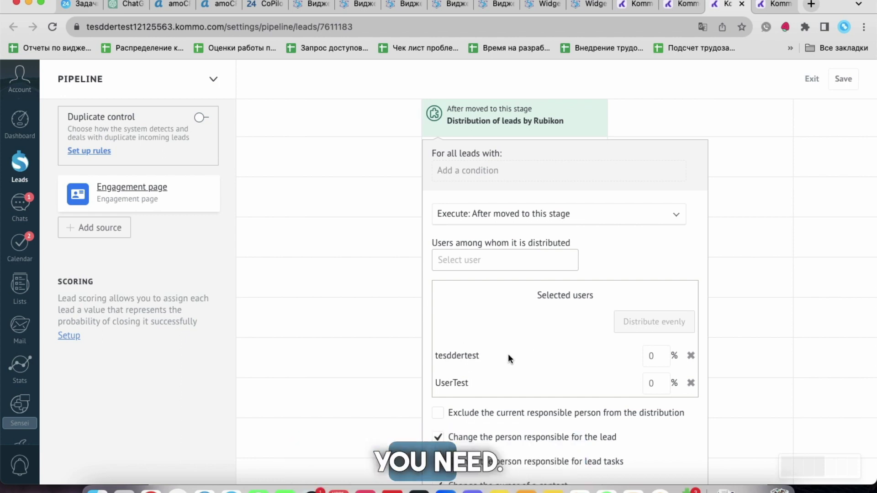
scroll(513, 351, down, 3)
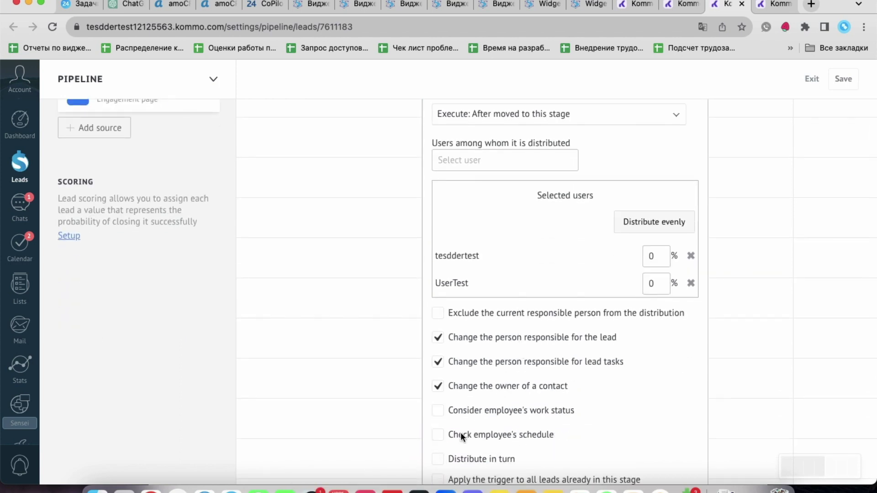
- Distribute the lead shares evenly, and remove tesddertest and UserTest from the trigger's selected users
click(649, 227)
click(691, 256)
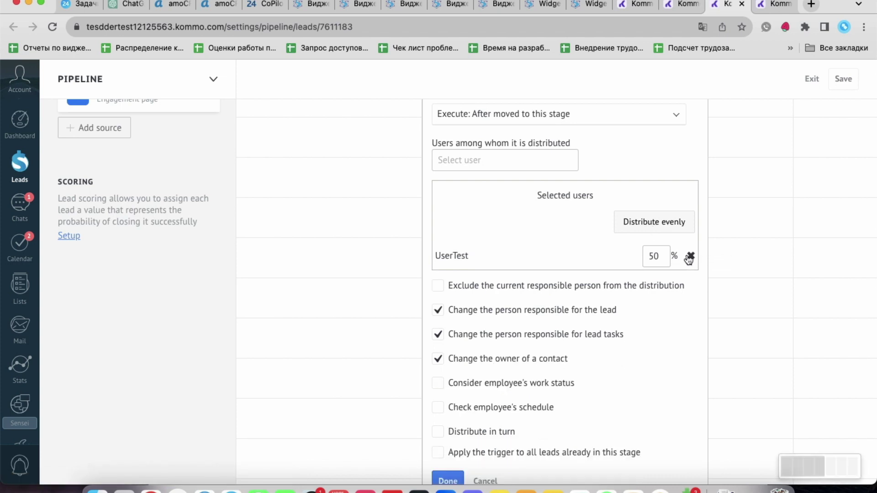
click(691, 256)
- Add tesddertest and UserTest as the users among whom leads are distributed
click(506, 168)
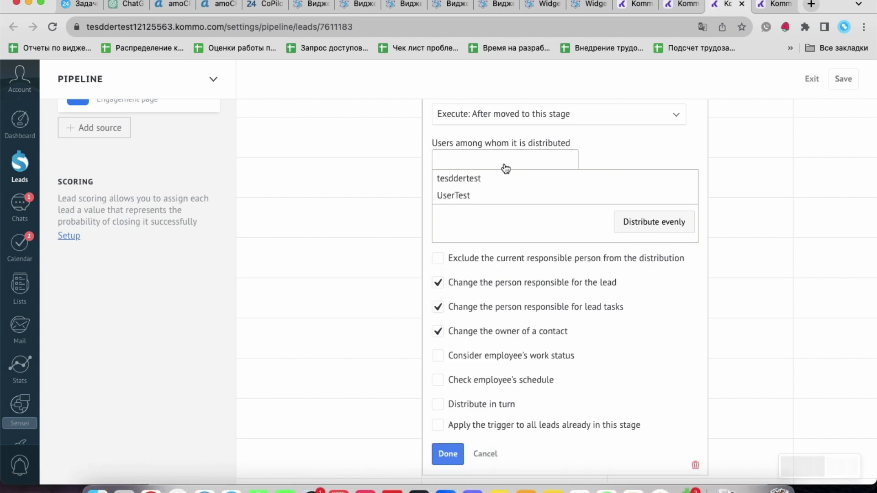
click(499, 176)
click(509, 169)
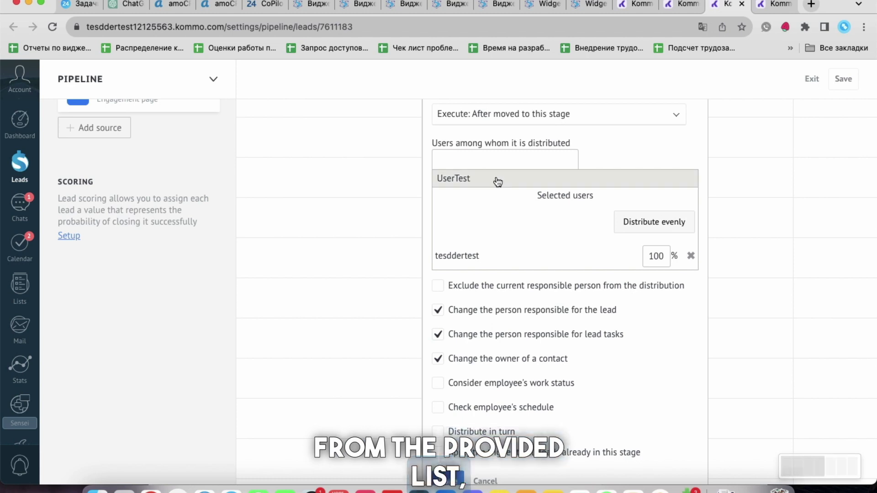
click(495, 178)
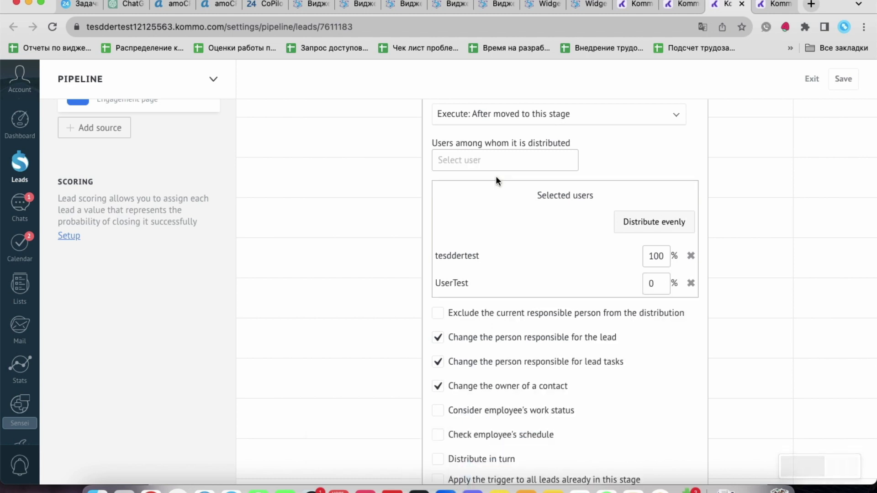
- Set the distribution shares to 40% for tesddertest and 60% for UserTest
double_click(657, 258)
text(50)
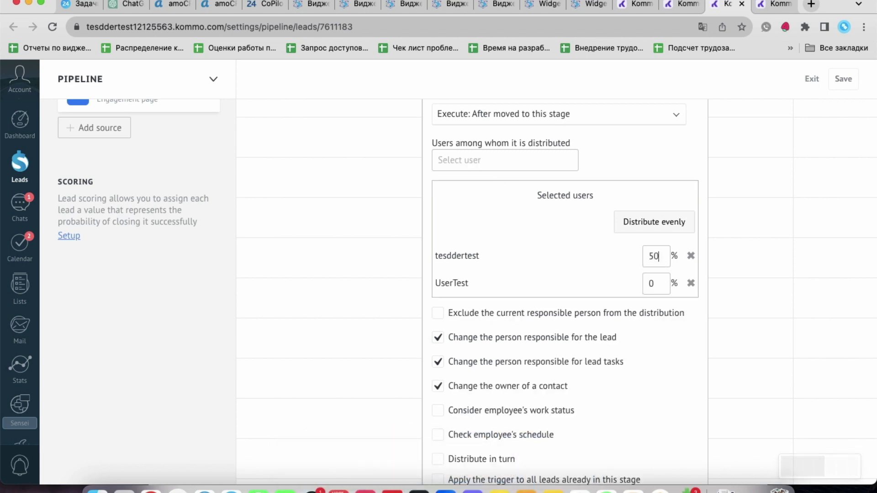
double_click(651, 283)
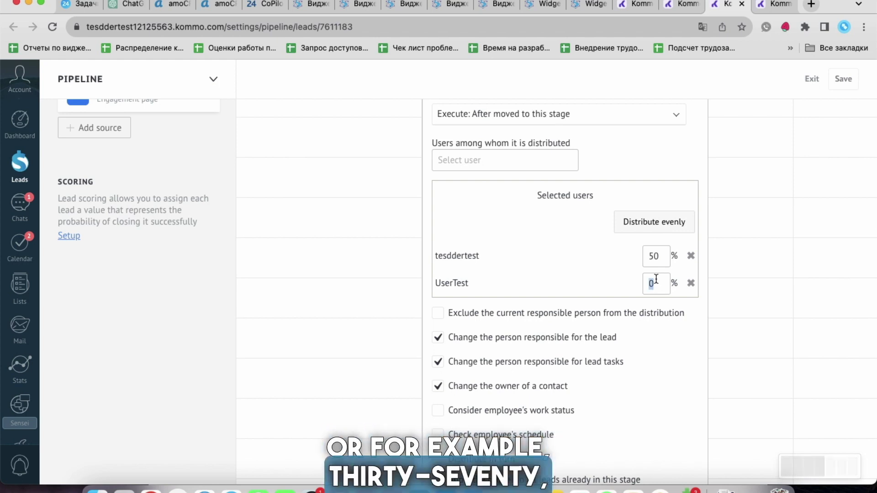
text(50)
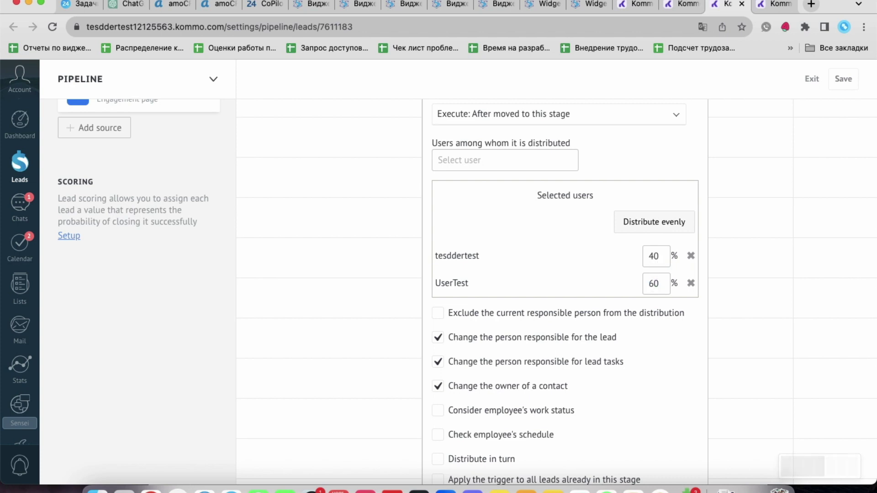
- Review the trigger's execution condition and its options for responsible persons, contact owner, work status, schedule and distribution in turn
scroll(656, 256, down, 3)
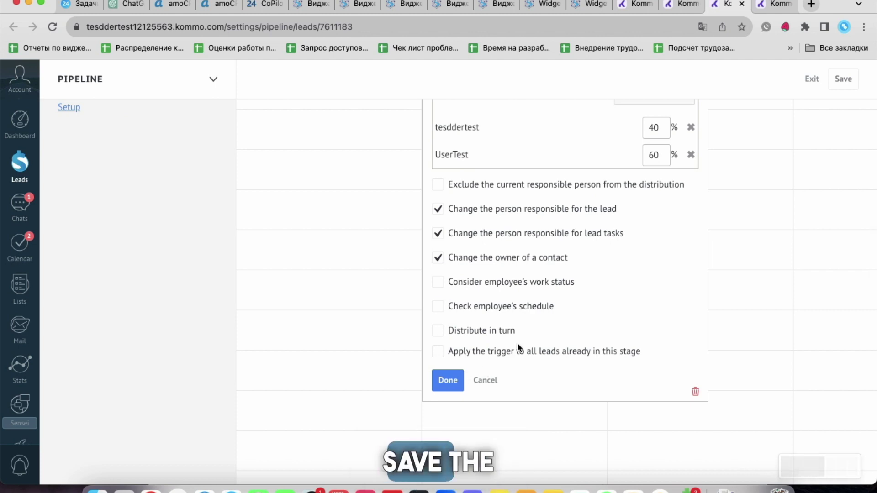
scroll(517, 346, up, 2)
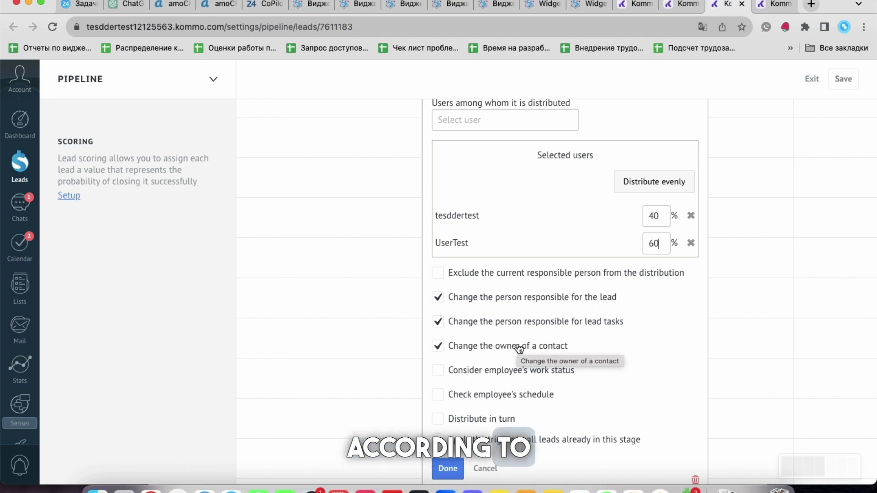
scroll(519, 350, up, 5)
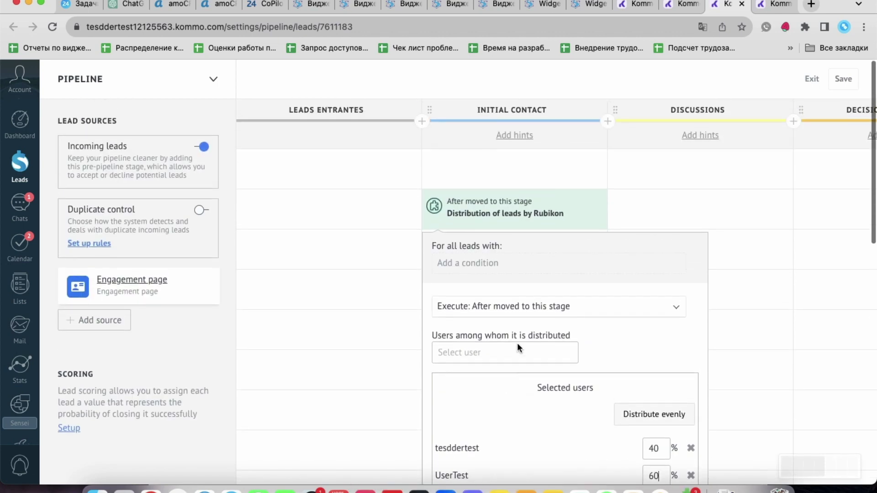
scroll(554, 276, down, 3)
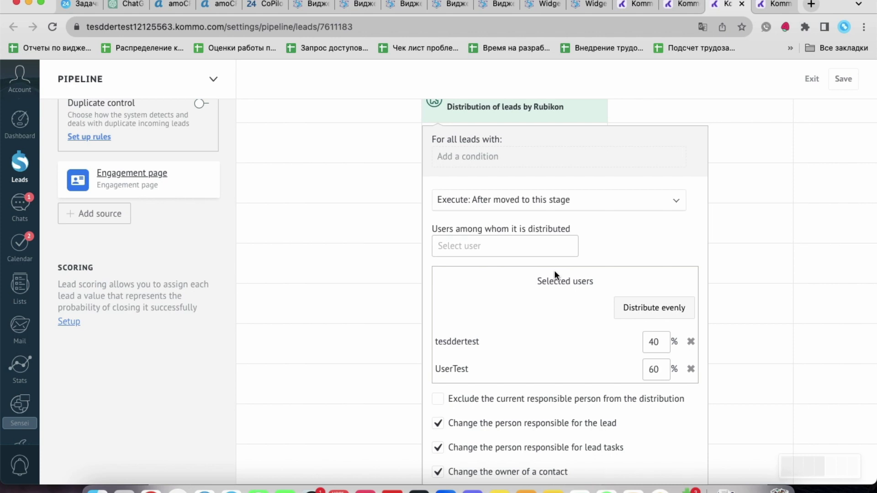
scroll(555, 274, down, 2)
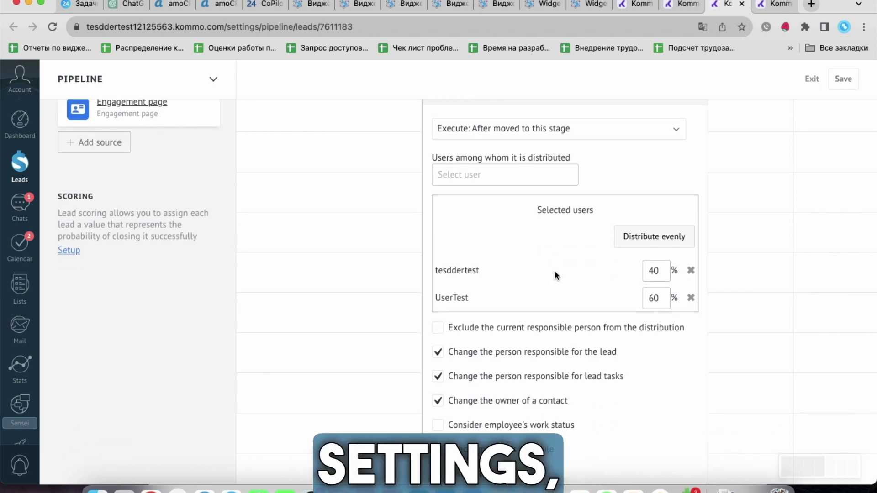
scroll(555, 273, down, 2)
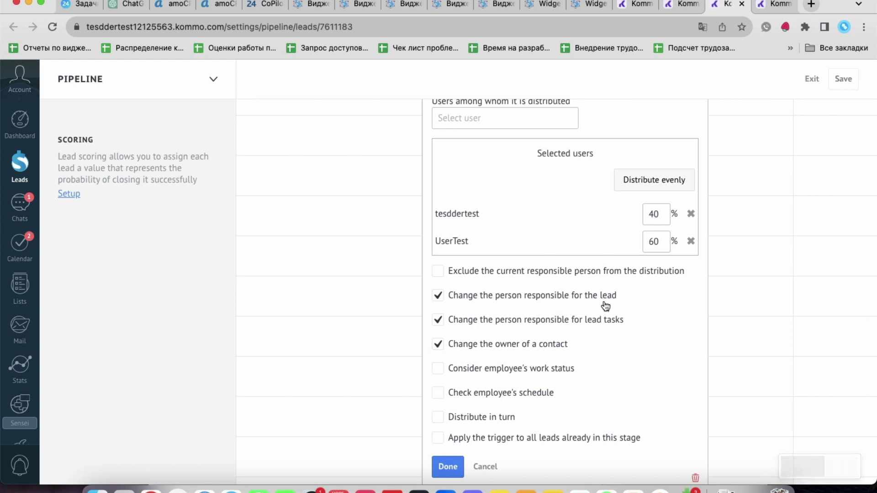
click(438, 319)
scroll(470, 349, down, 1)
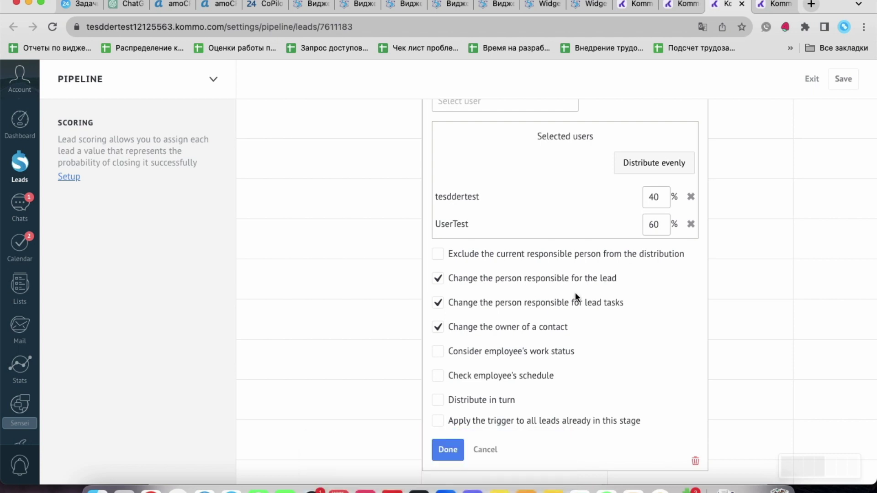
- Switch to the widget's distribution schedule and open tesddertest's working hours for the week containing 17 November 2023
click(687, 3)
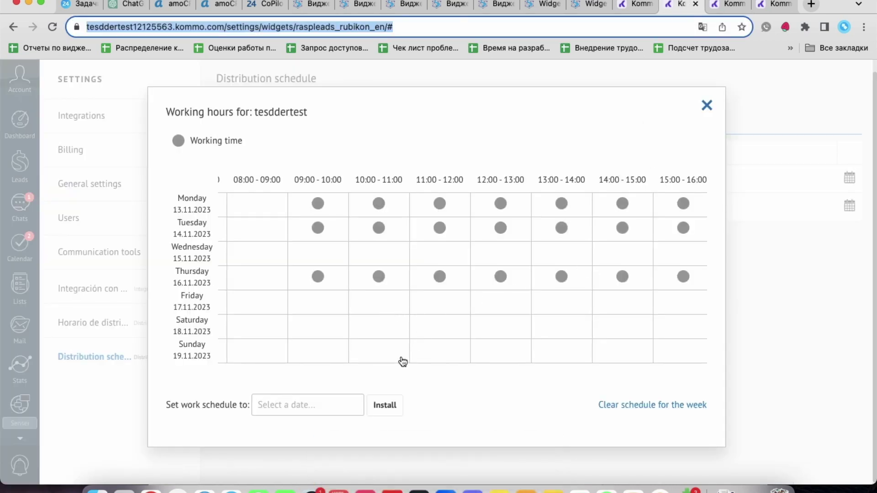
click(707, 106)
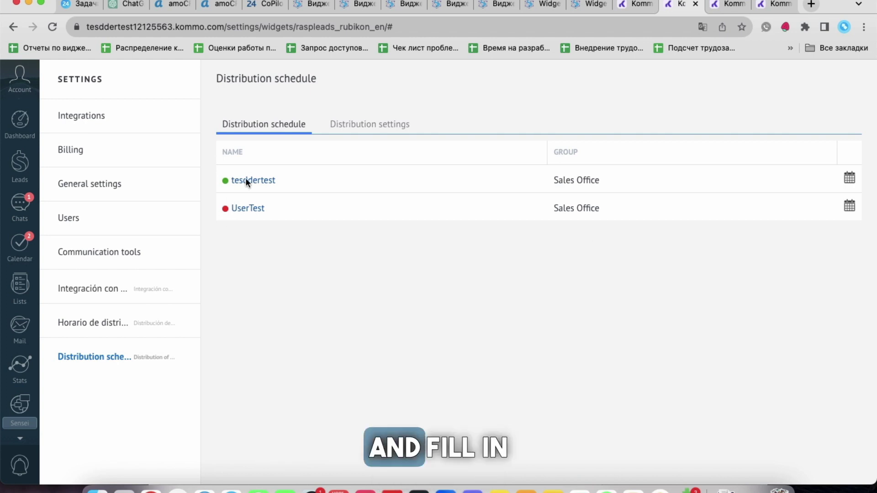
click(849, 178)
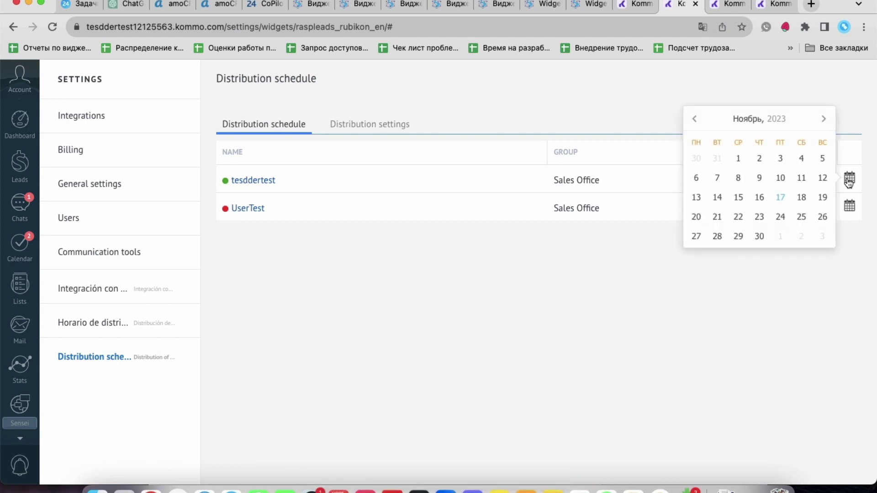
click(781, 199)
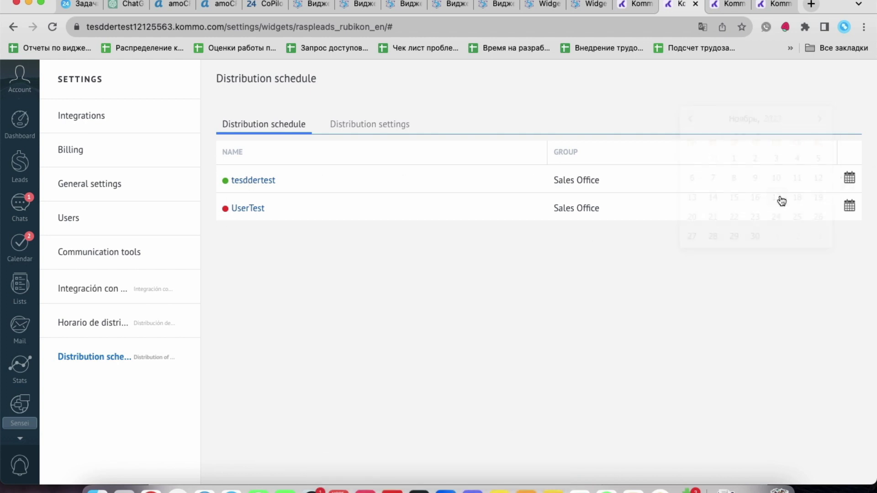
- Mark 05:00 to 13:00 on Monday 13.11.2023 as working time for tesddertest
scroll(335, 241, right, 5)
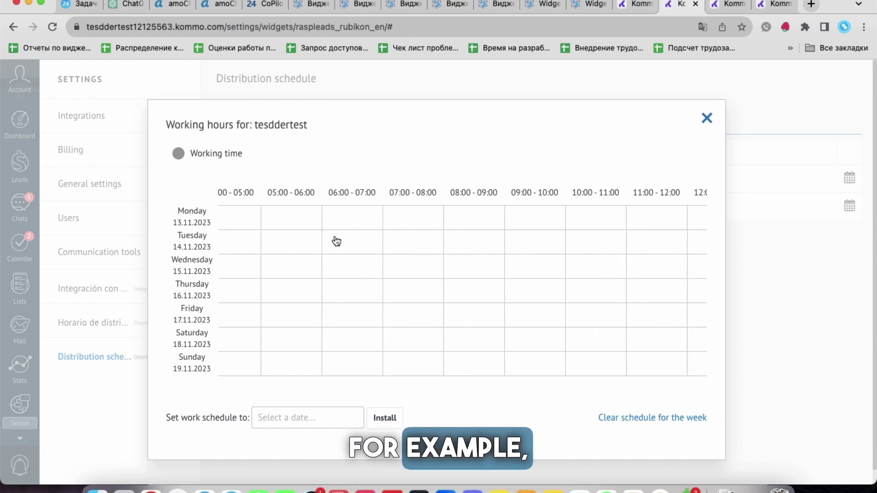
click(301, 226)
scroll(359, 225, right, 2)
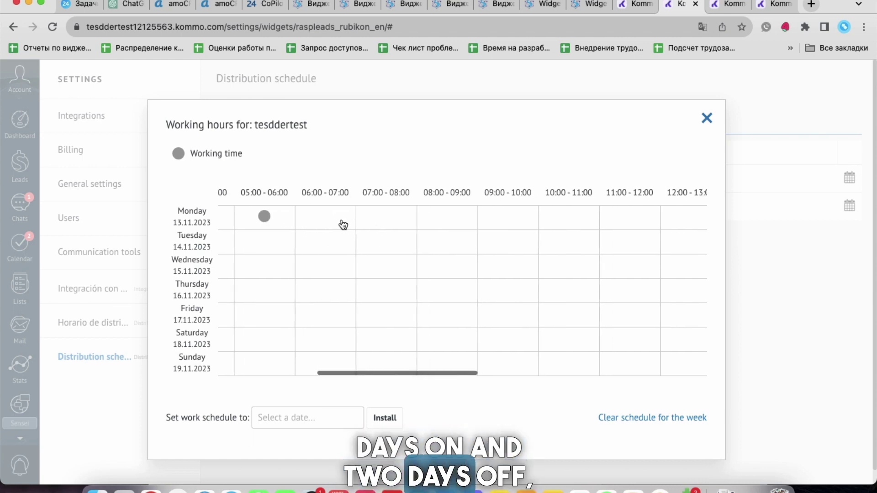
click(343, 225)
click(402, 223)
click(443, 221)
click(508, 223)
click(567, 220)
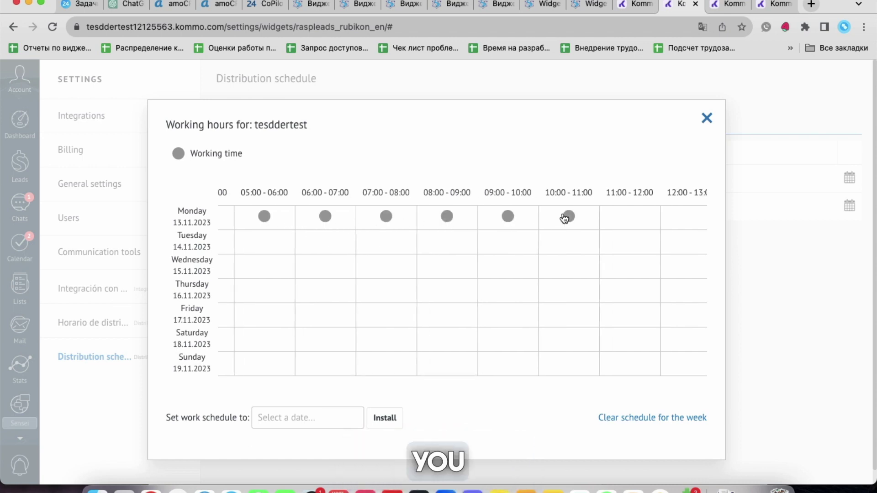
click(628, 217)
click(665, 225)
- Mark working time on Tuesday 05:00–13:00, Thursday and Friday 05:00–08:00, and Sunday 05:00–06:00, and close tesddertest's schedule
click(273, 250)
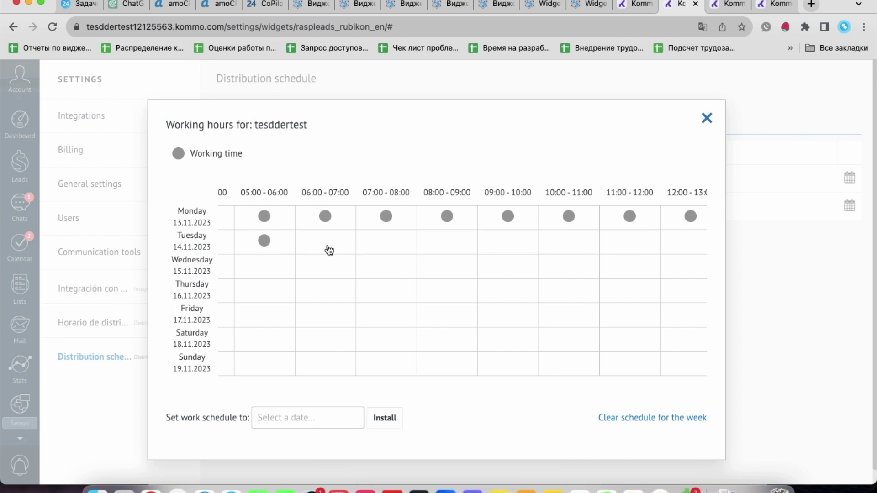
click(395, 247)
click(452, 250)
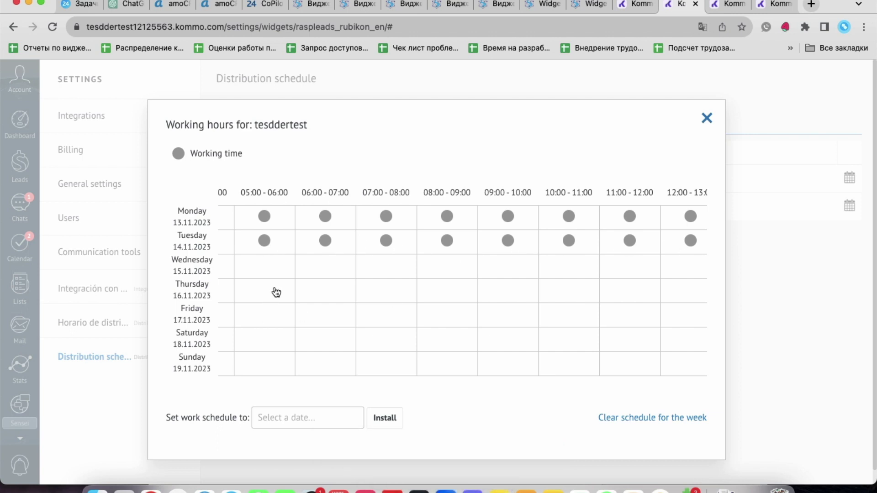
click(393, 315)
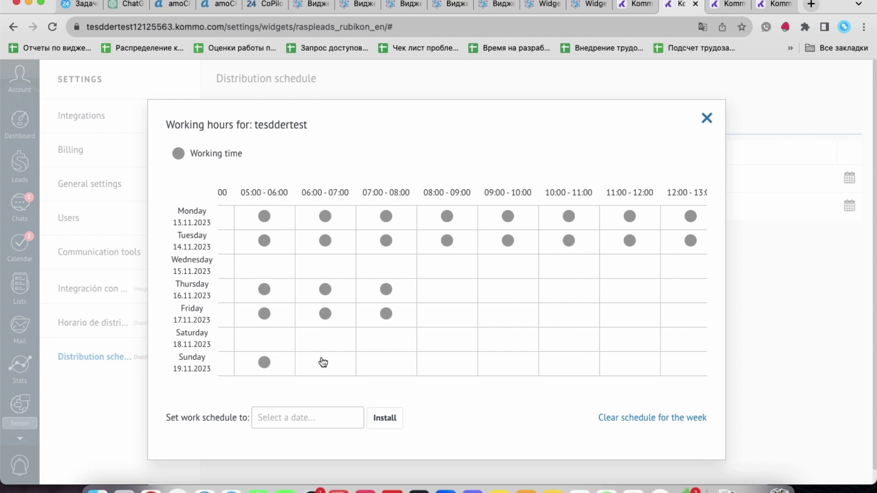
click(741, 291)
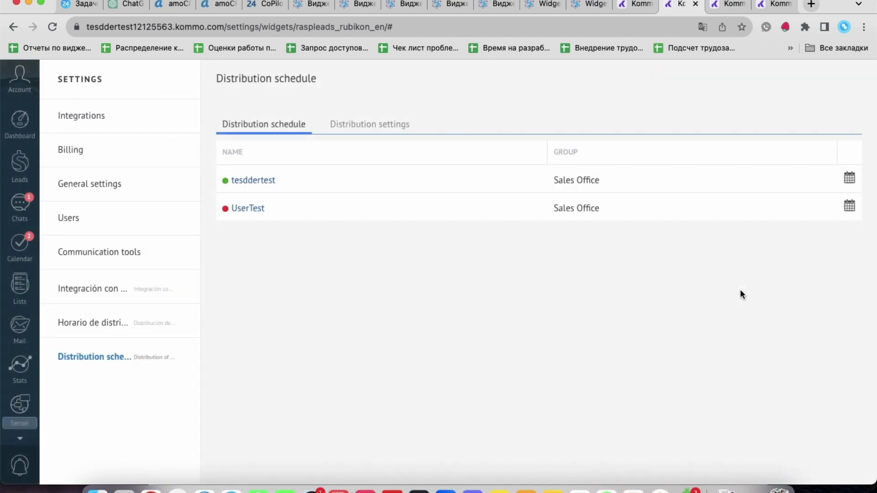
- Return to the pipeline trigger's settings and try the Check employee's schedule option, leaving it disabled
click(712, 9)
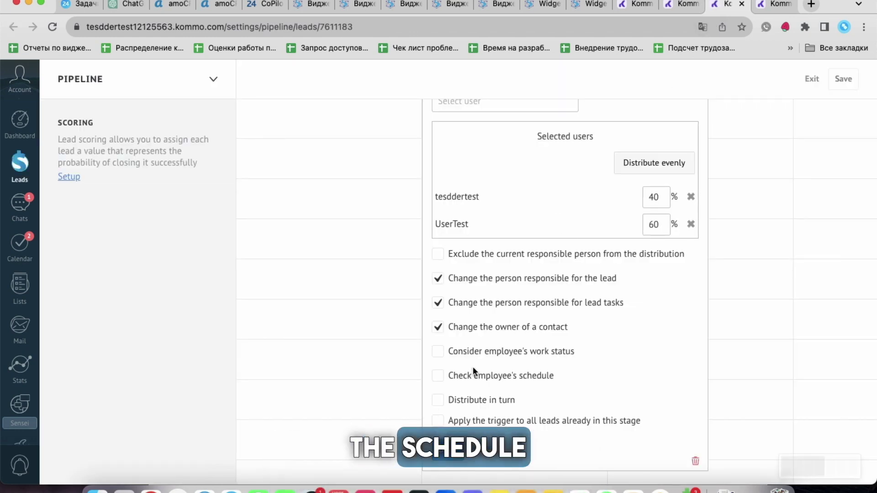
click(438, 376)
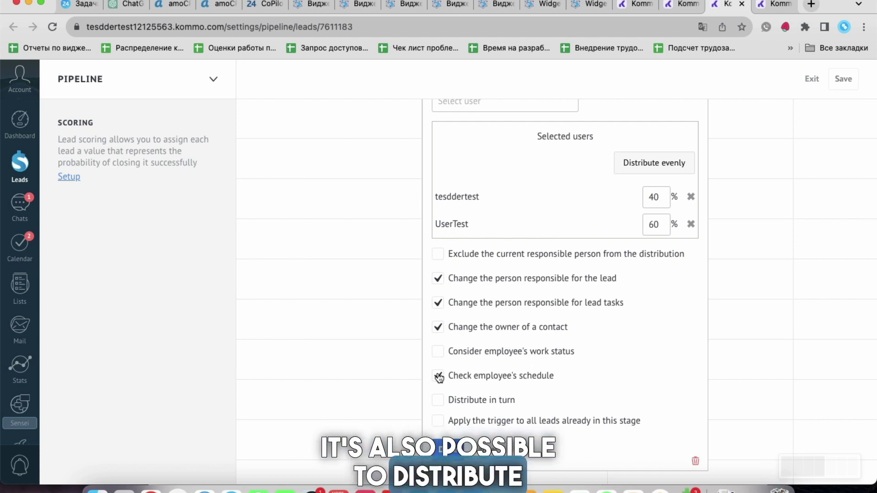
click(439, 377)
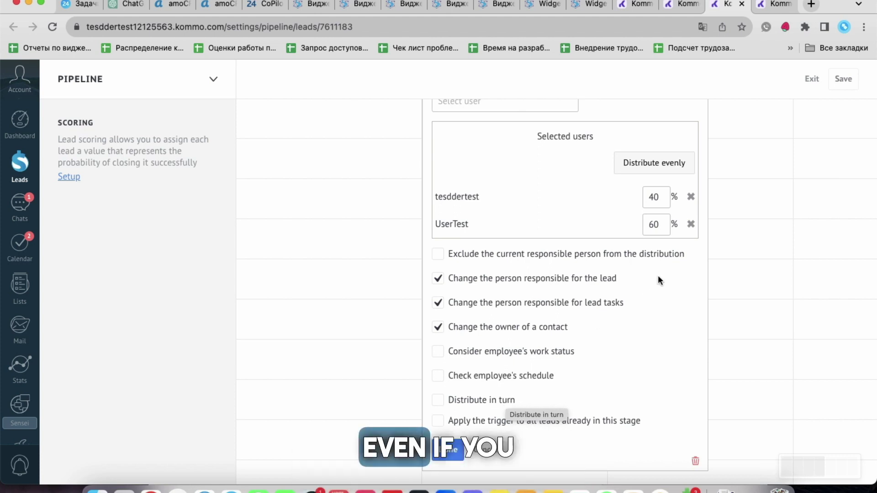
- Set the distribution shares of tesddertest and UserTest to 50% each
scroll(624, 244, up, 1)
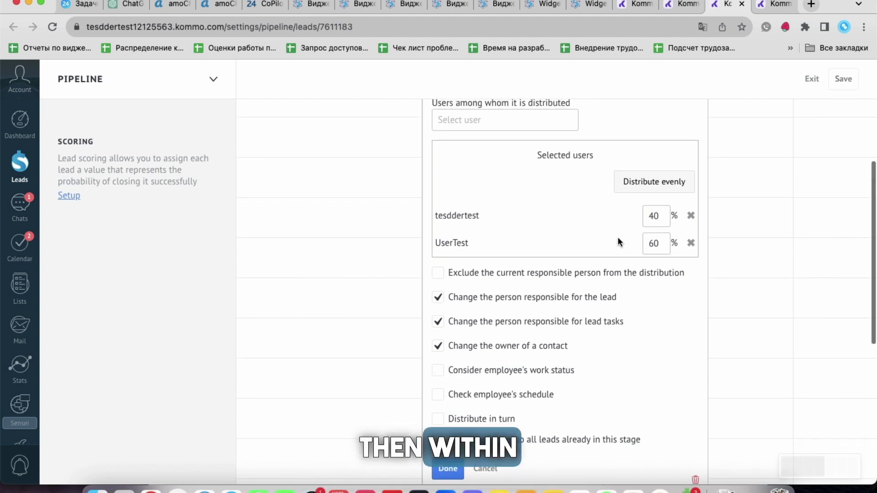
click(654, 222)
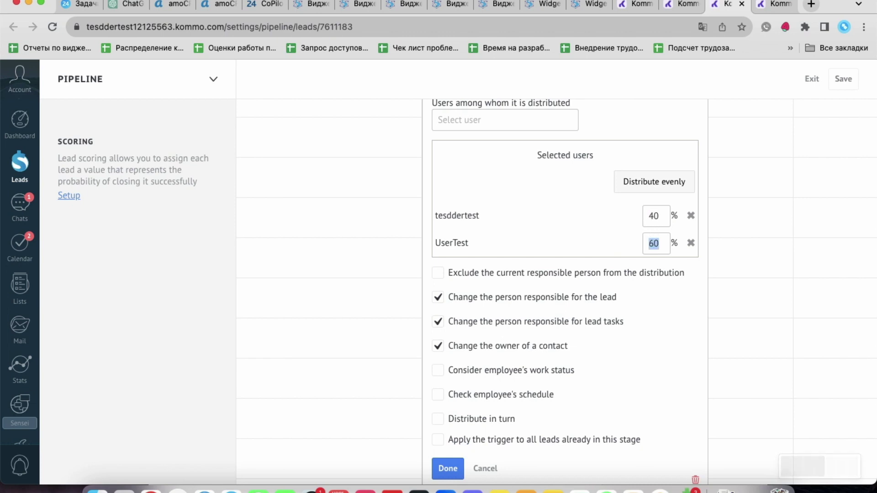
double_click(655, 222)
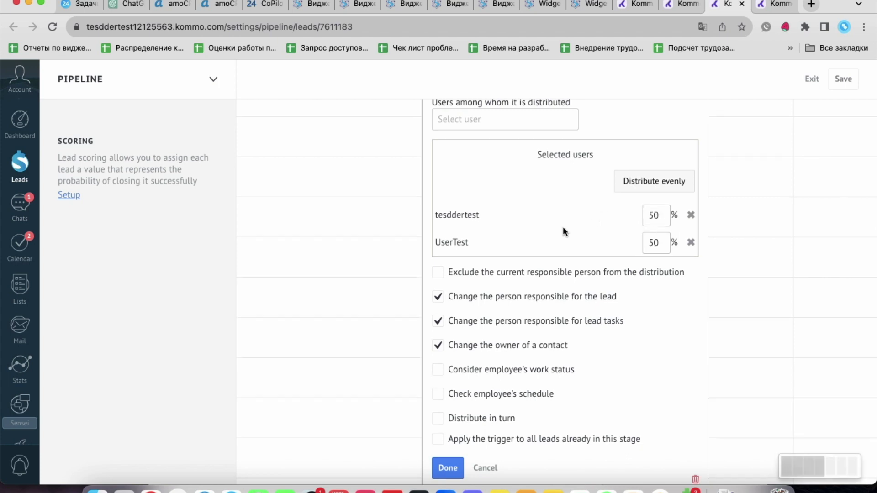
- Enable Distribute in turn for the Distribution of leads by Rubikon trigger and close its settings
scroll(563, 226, down, 1)
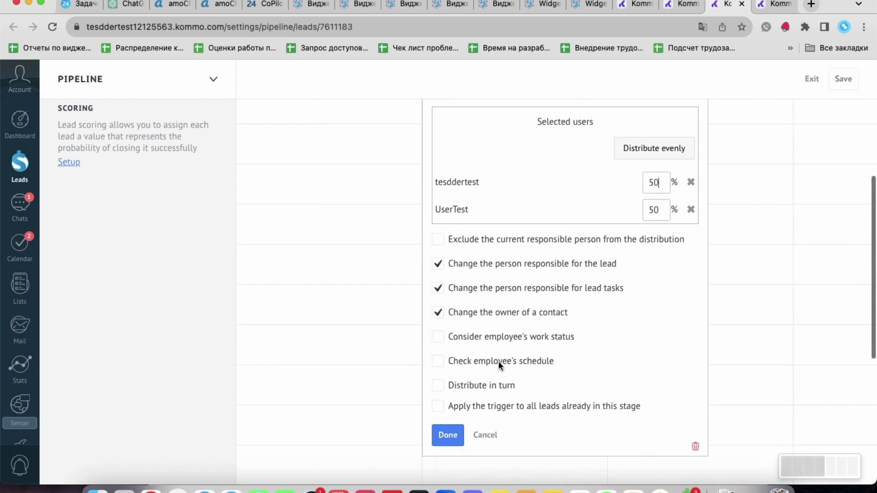
click(441, 387)
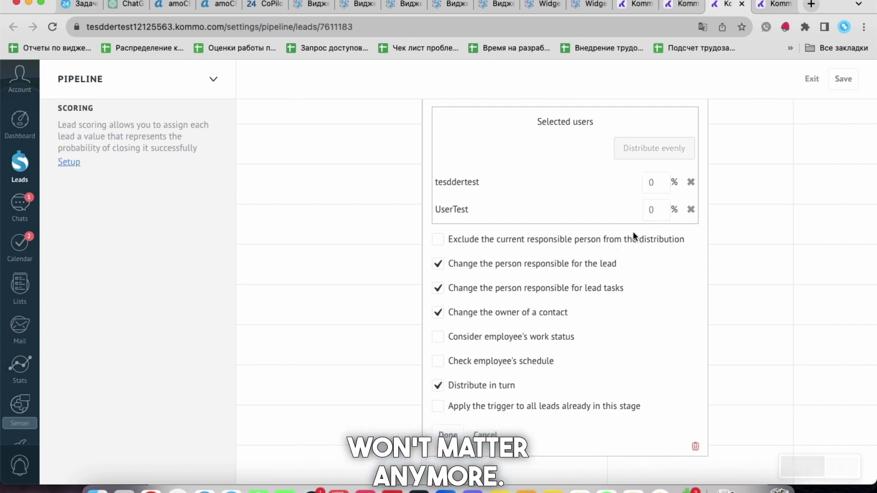
scroll(581, 320, up, 3)
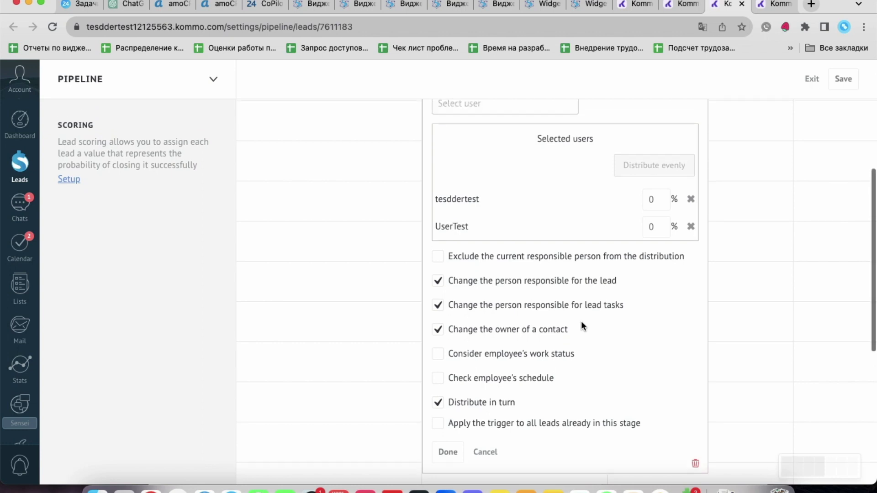
scroll(581, 321, down, 3)
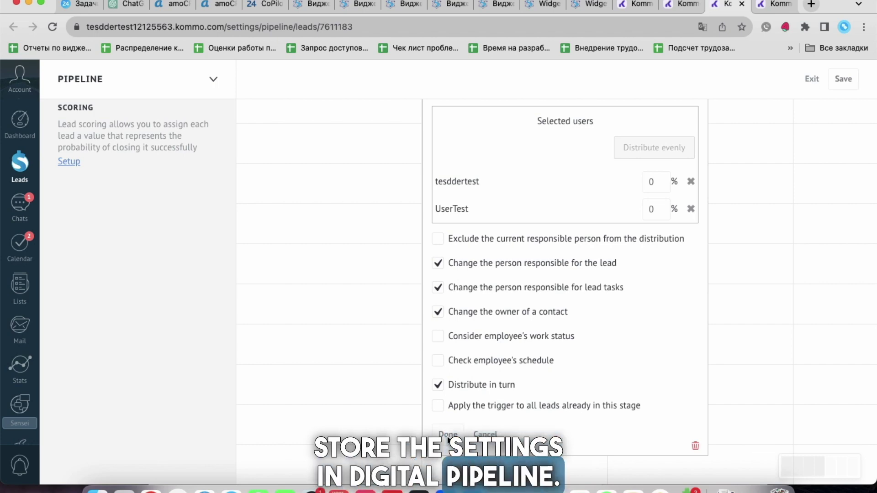
scroll(495, 374, up, 6)
click(558, 216)
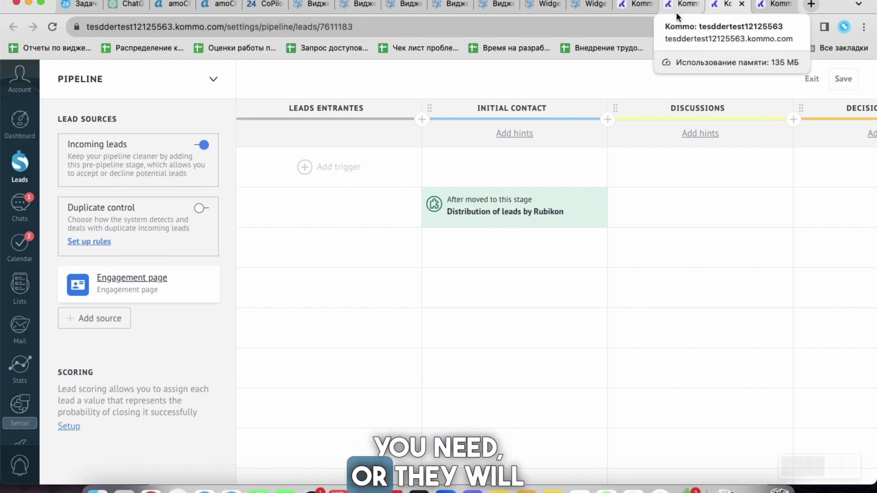
- Switch to the leads board and move all three leads from Discussions to Initial contact
click(770, 9)
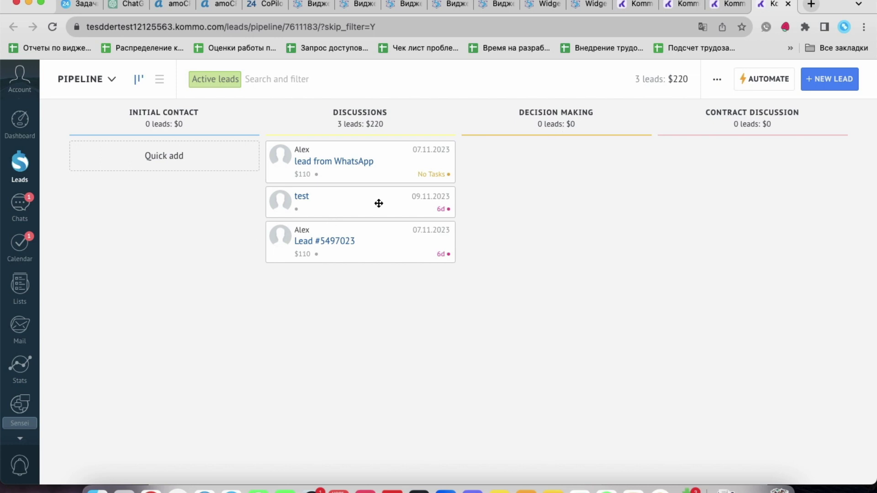
drag(394, 171, 243, 189)
drag(352, 170, 207, 234)
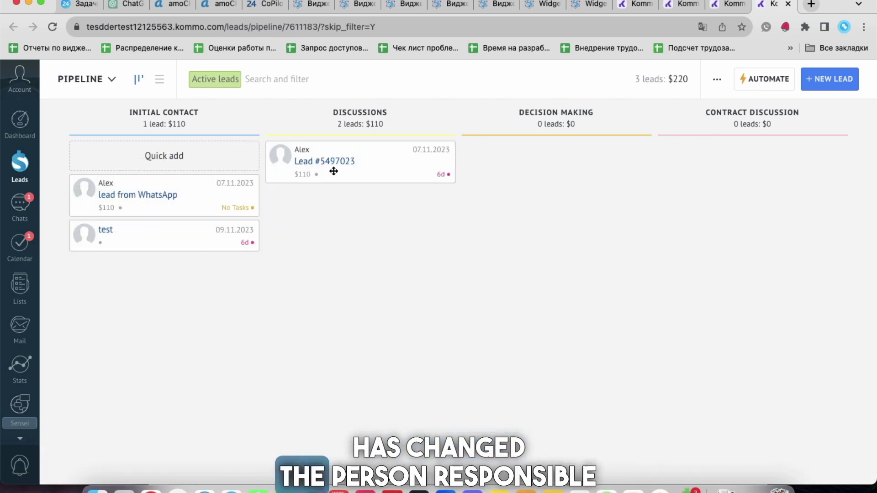
drag(333, 171, 164, 274)
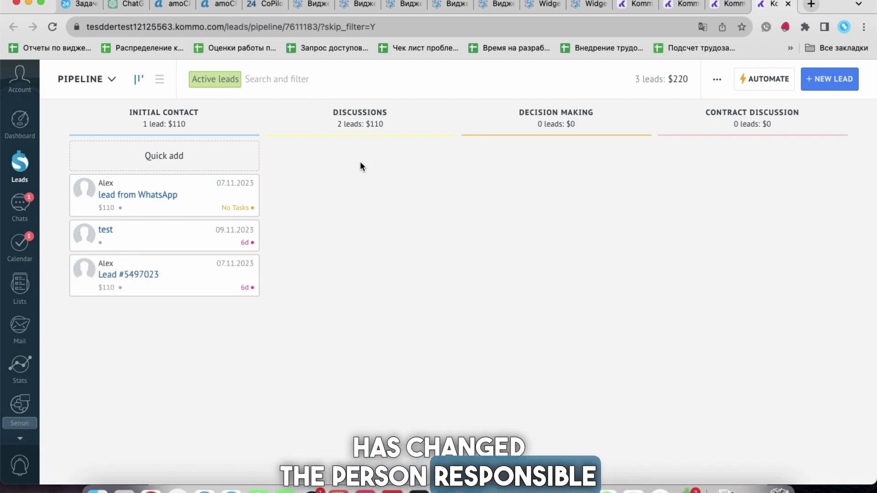
- Open the test and lead from WhatsApp cards separately, examine the test lead's history for responsible user changes, and return to the leads board
super+click(108, 230)
super+click(155, 196)
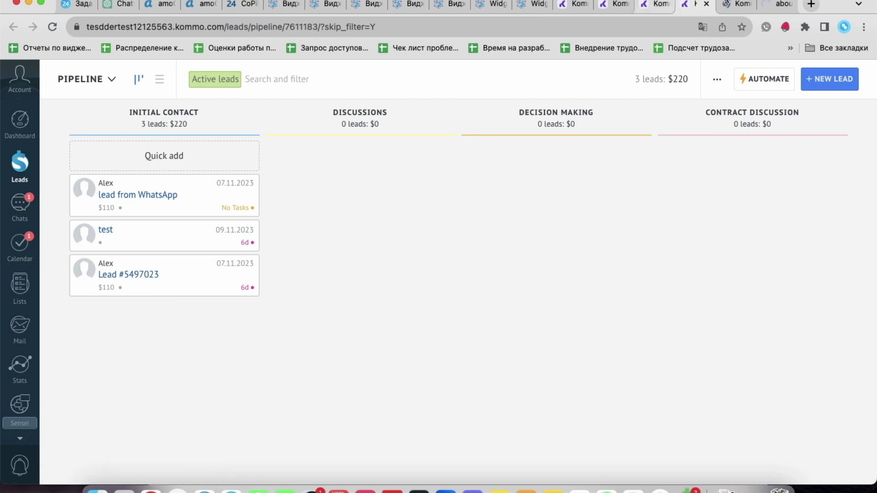
click(734, 6)
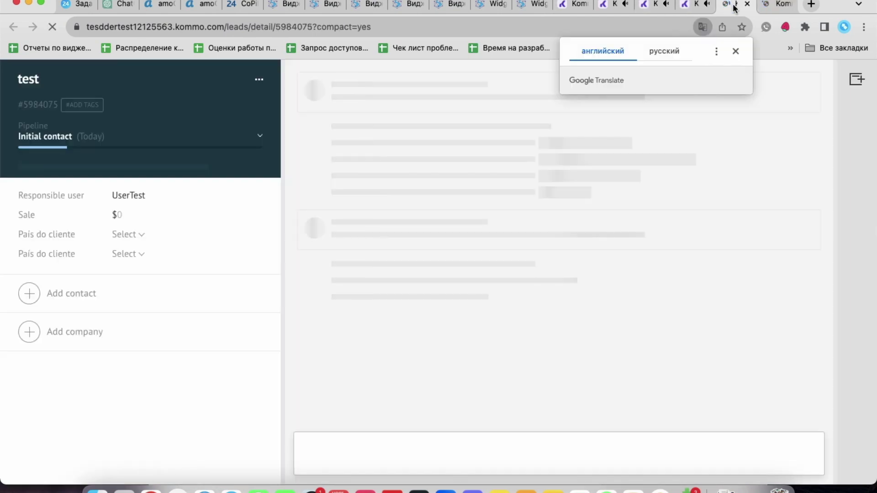
click(735, 51)
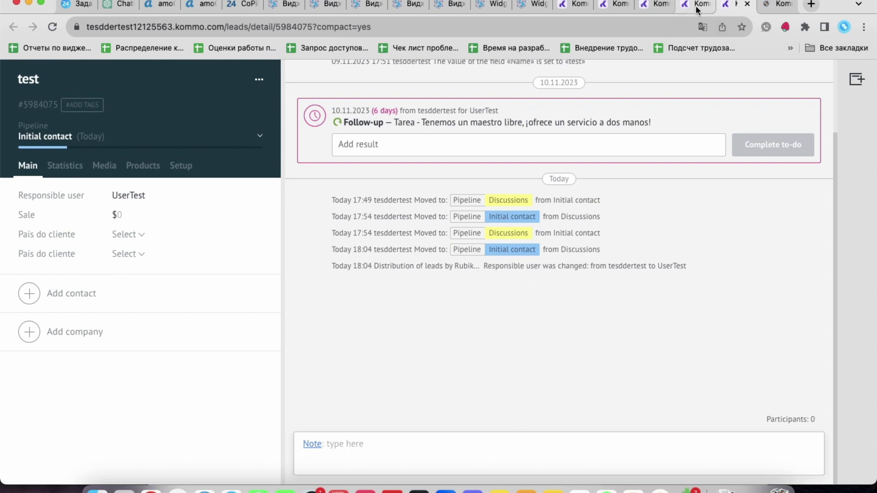
click(681, 8)
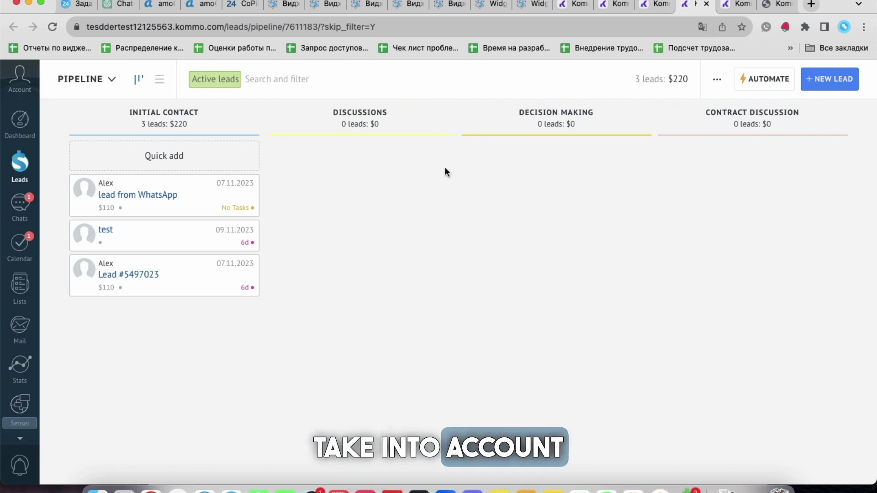
- Set tesddertest's work status to Not working and close the account panel
click(25, 82)
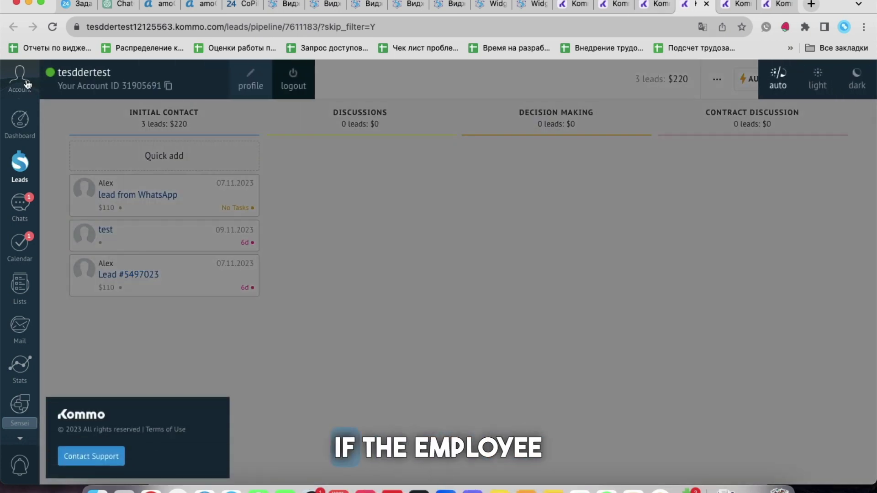
click(50, 73)
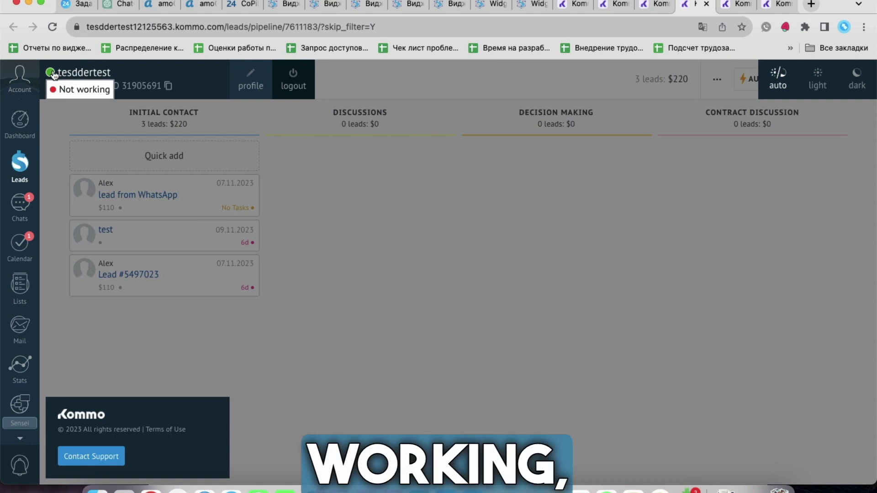
click(95, 92)
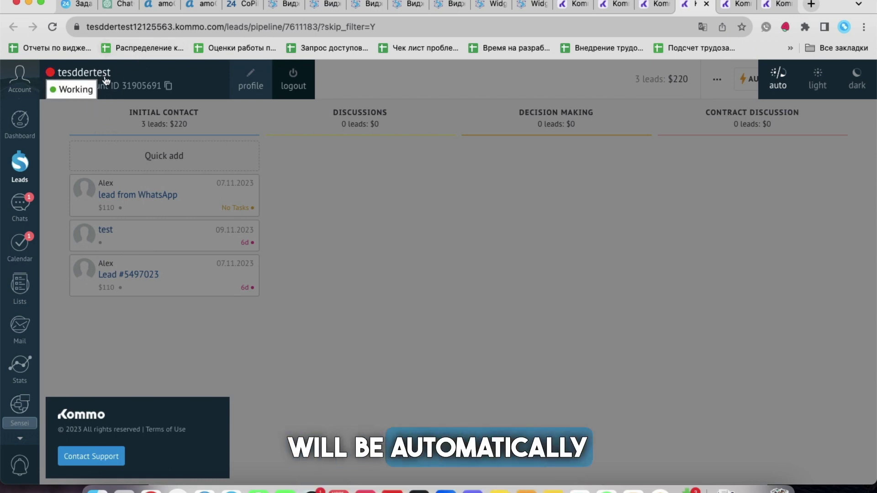
click(354, 252)
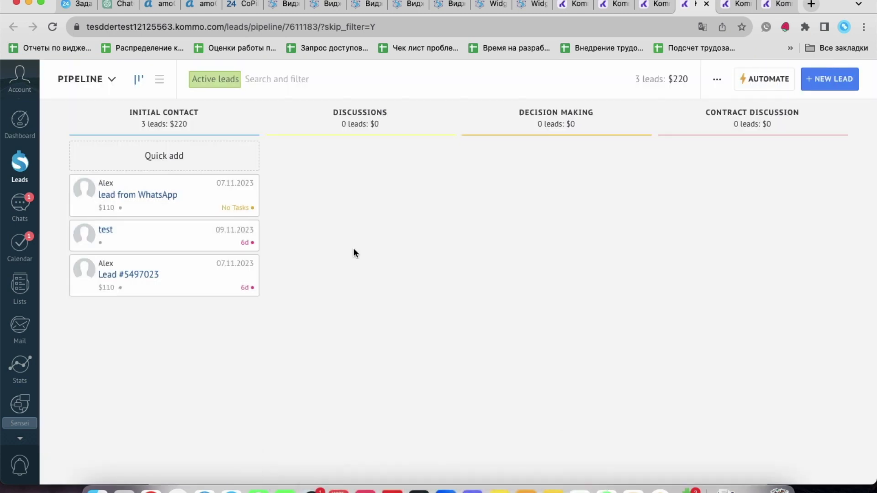